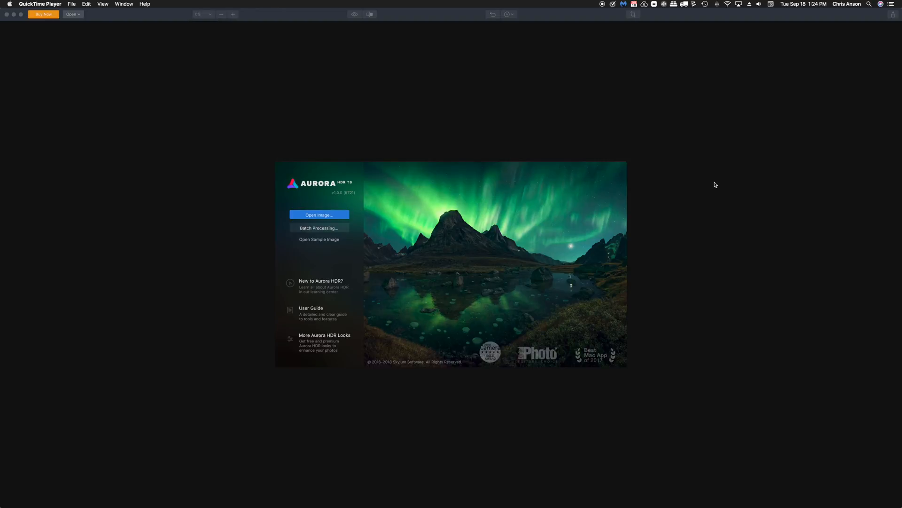
Step: Open the image DJI_0040.DNG from the Aurora 2019 folder on the Desktop
{"action": "left_click", "coordinate": [220, 226]}
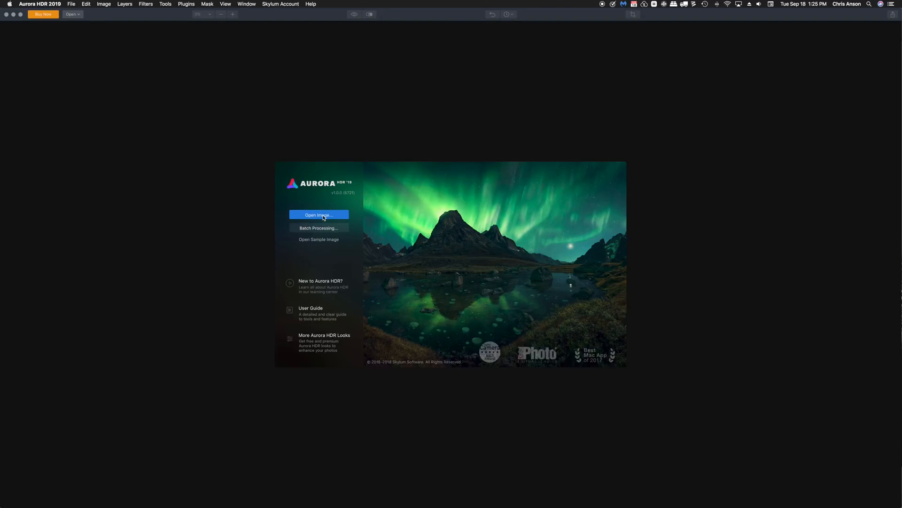
{"action": "left_click", "coordinate": [72, 4]}
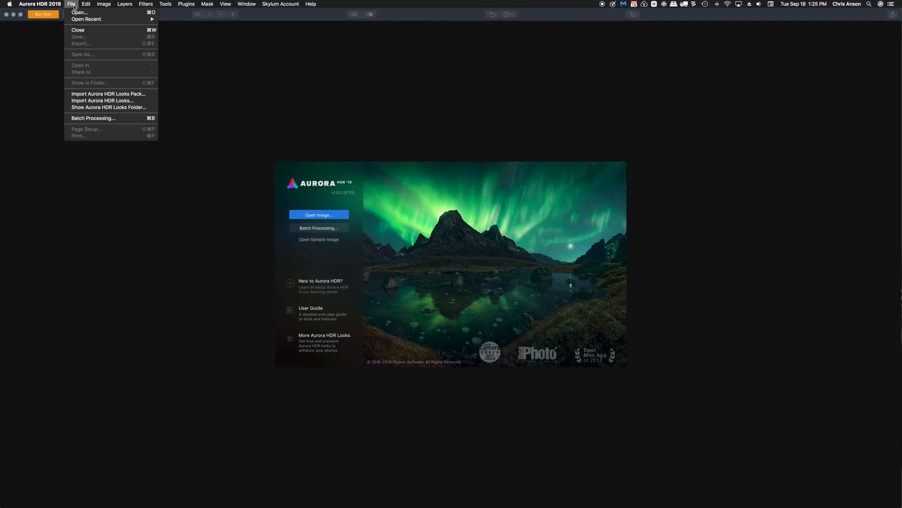
{"action": "left_click", "coordinate": [77, 12]}
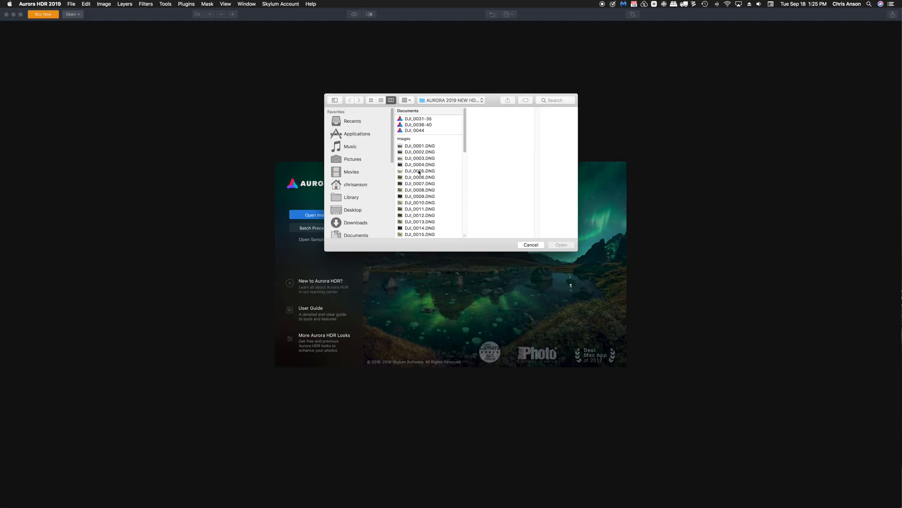
{"action": "left_click", "coordinate": [348, 210]}
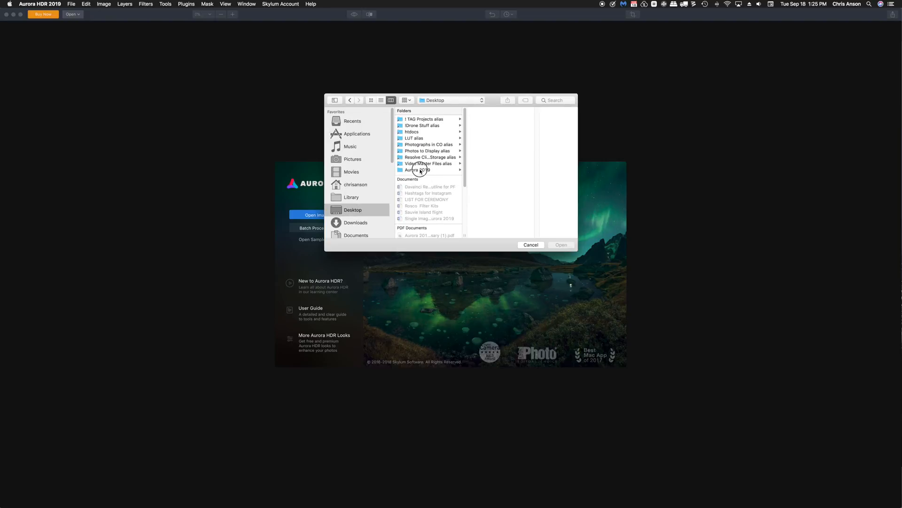
{"action": "left_click", "coordinate": [422, 170]}
{"action": "left_click", "coordinate": [484, 119]}
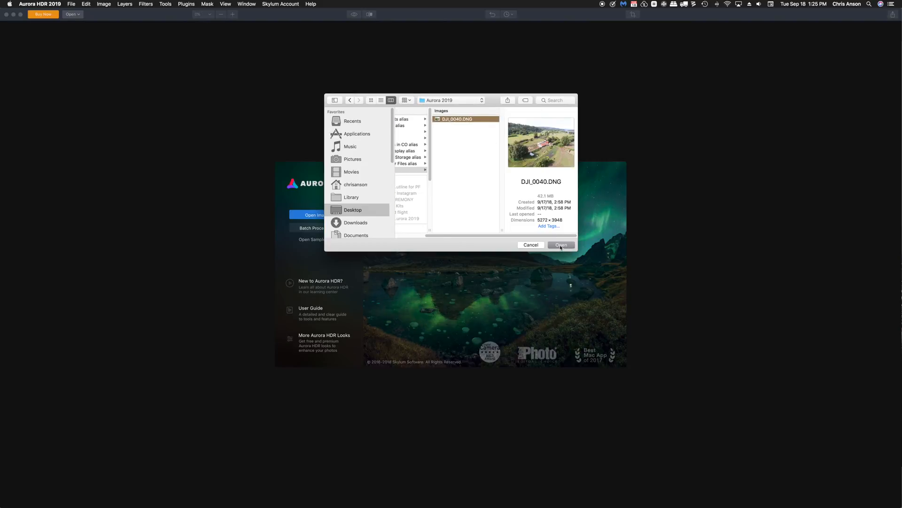
{"action": "left_click", "coordinate": [561, 245]}
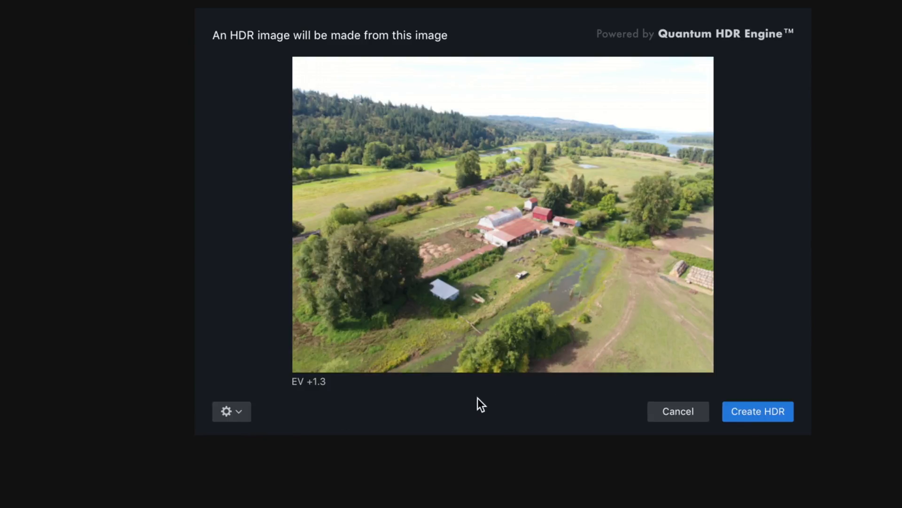
Step: Review the Color Denoise and Chromatic Aberration Reduction options and create the HDR image from the single photo
{"action": "left_click", "coordinate": [233, 410]}
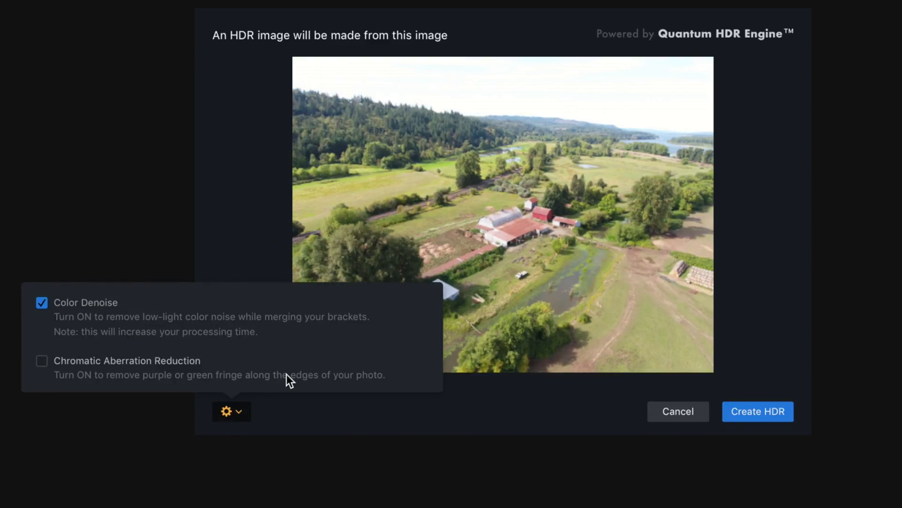
{"action": "left_click", "coordinate": [335, 423]}
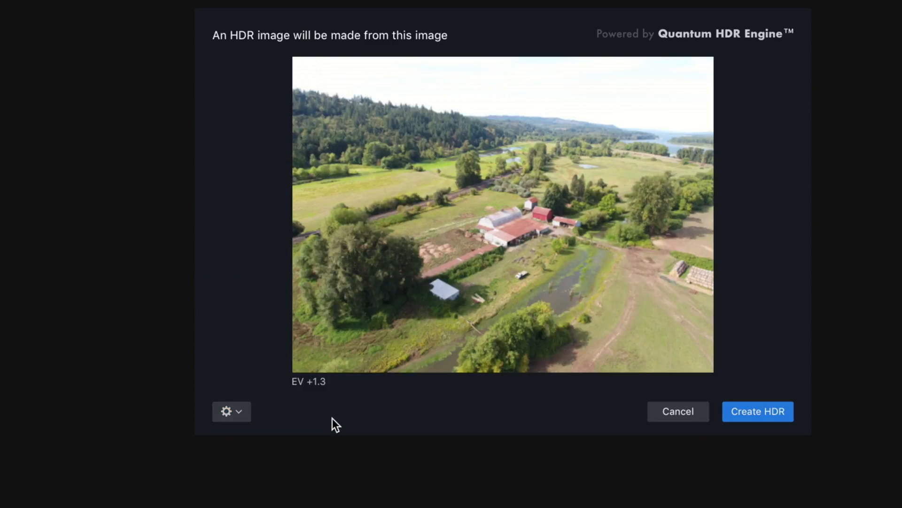
{"action": "left_click", "coordinate": [765, 411]}
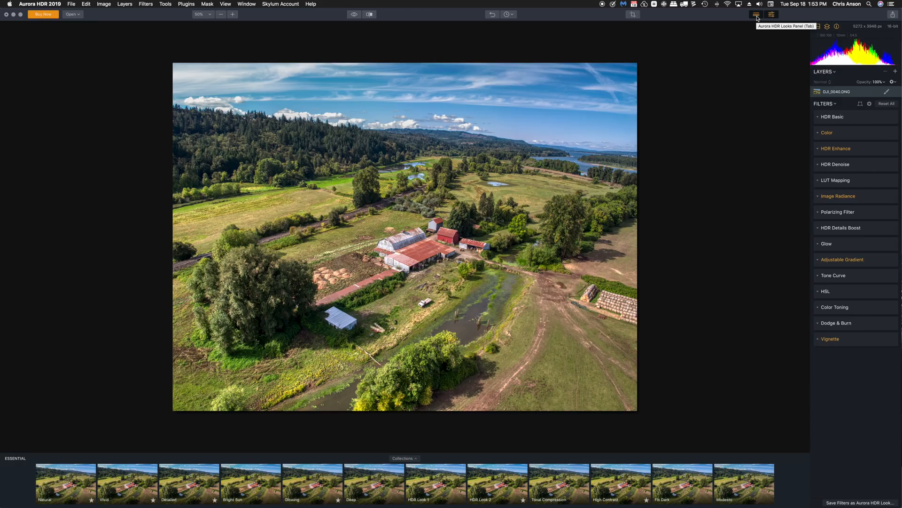
Step: Hide and reshow the Aurora HDR Looks strip and switch it to the Landscape collection
{"action": "left_click", "coordinate": [599, 18]}
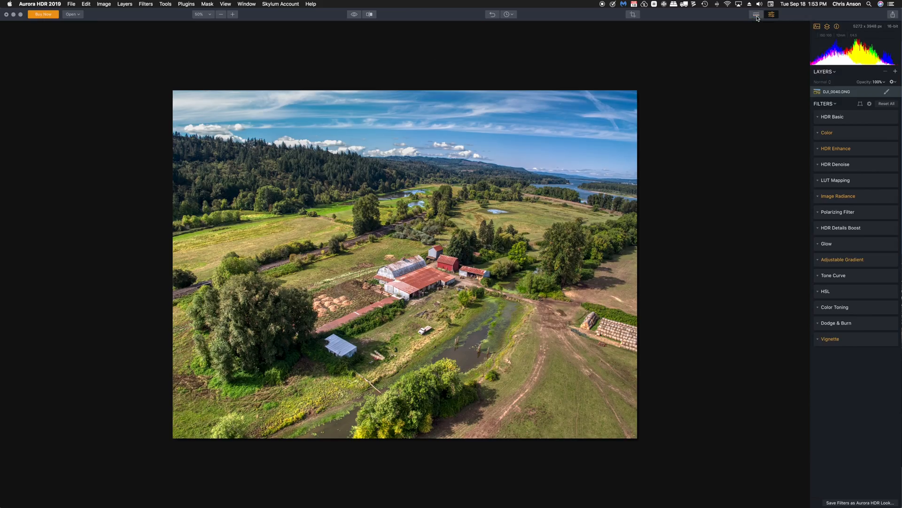
{"action": "left_click", "coordinate": [757, 15]}
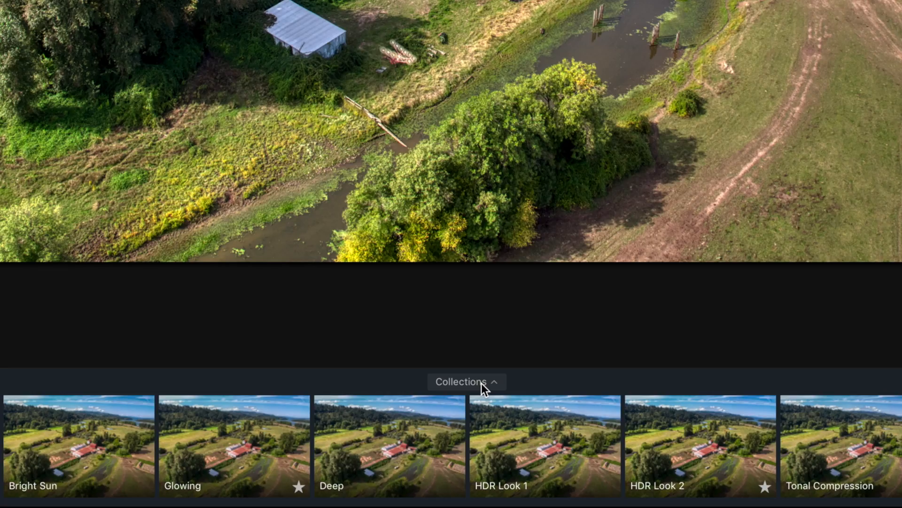
{"action": "left_click", "coordinate": [411, 458]}
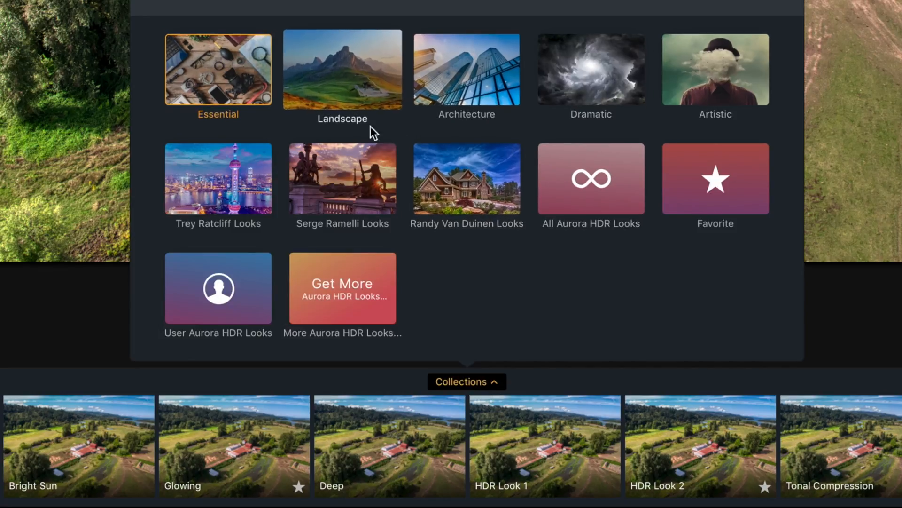
{"action": "left_click", "coordinate": [357, 75]}
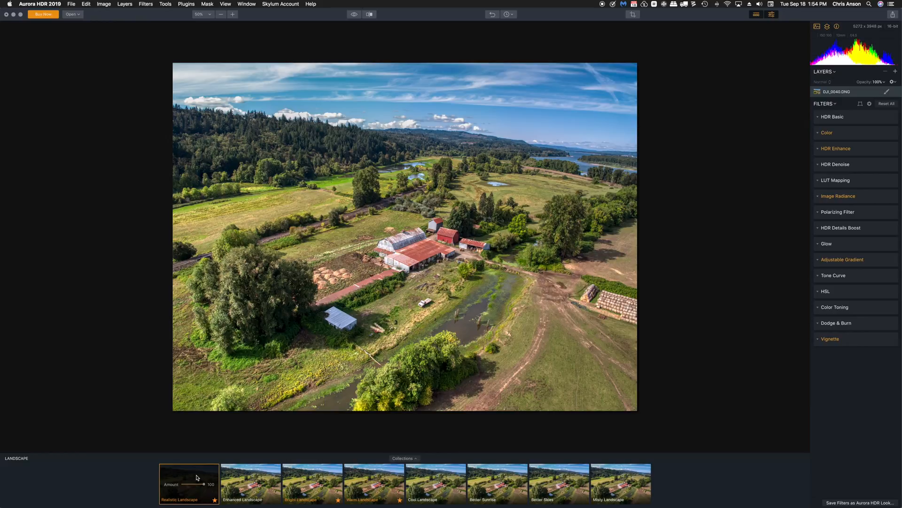
Step: Try the Enhanced Landscape look at an amount of 20 and the Bright Landscape look at a reduced amount
{"action": "left_click", "coordinate": [263, 477]}
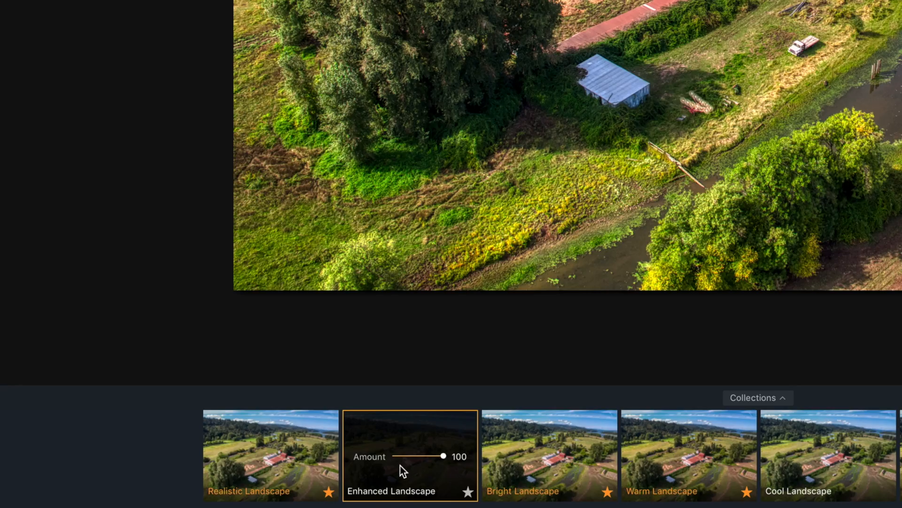
{"action": "left_click_drag", "start_coordinate": [435, 458], "coordinate": [402, 460]}
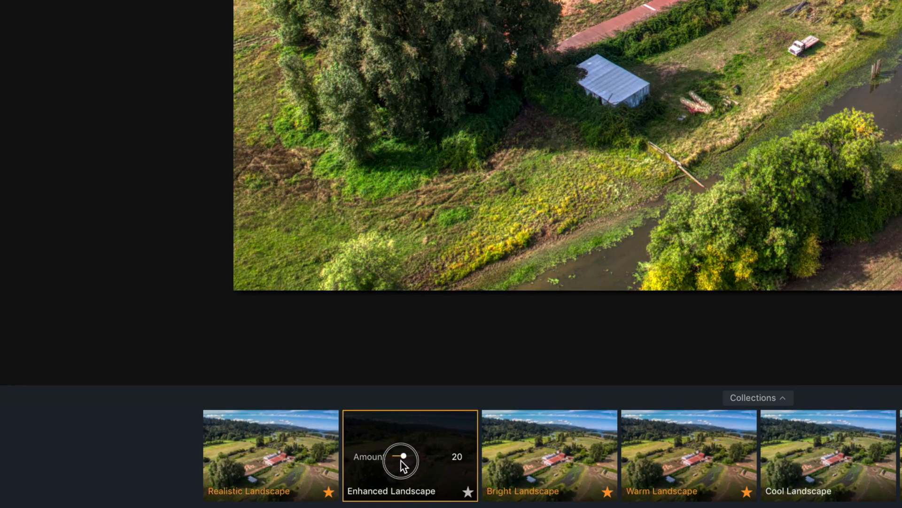
{"action": "left_click", "coordinate": [577, 435]}
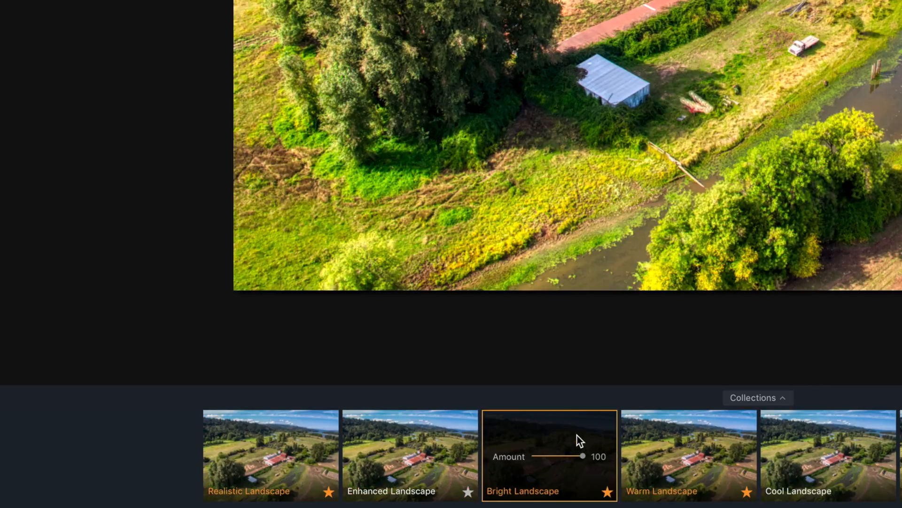
{"action": "left_click", "coordinate": [542, 457]}
Step: Try the Warm Landscape look at an amount of 20 and the Cool Landscape look at 19
{"action": "left_click", "coordinate": [681, 439]}
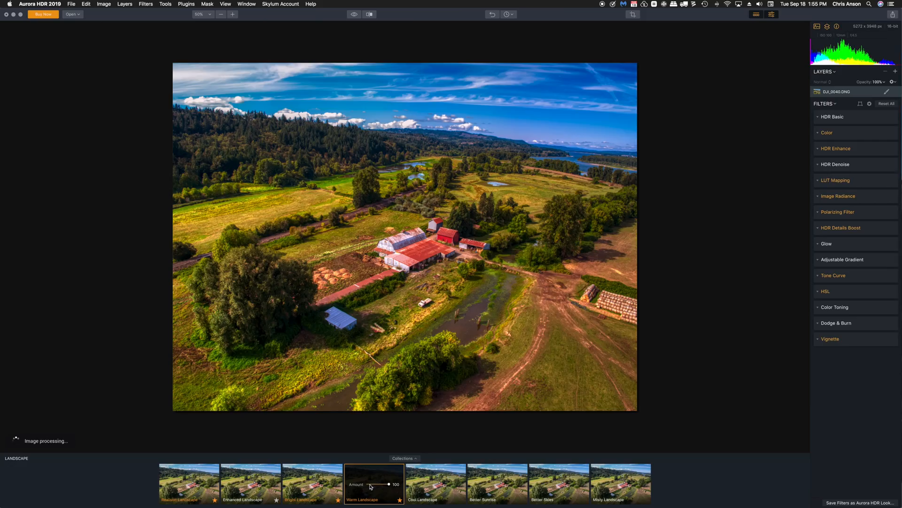
{"action": "left_click", "coordinate": [370, 485]}
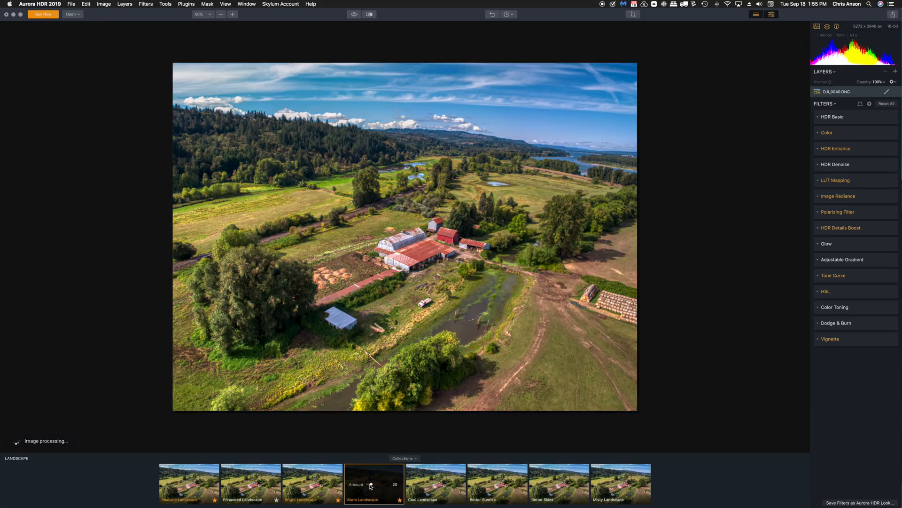
{"action": "left_click", "coordinate": [447, 476]}
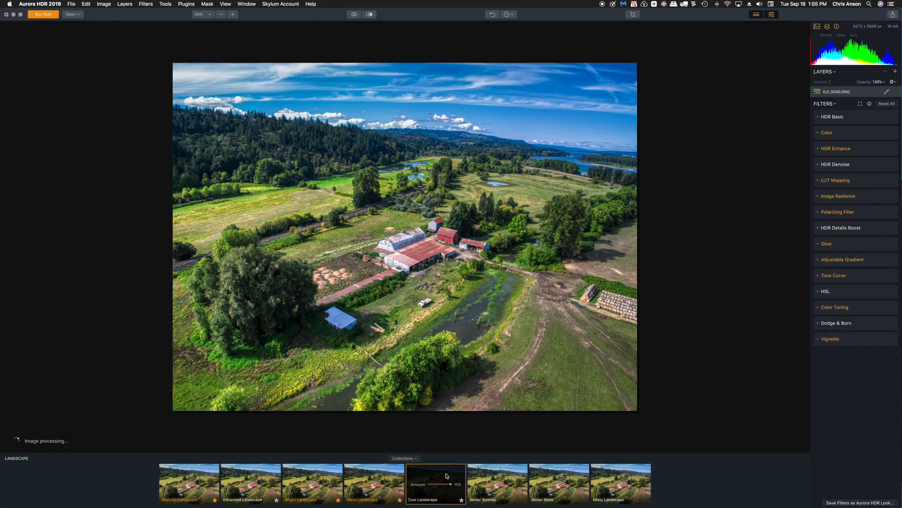
{"action": "left_click", "coordinate": [432, 484]}
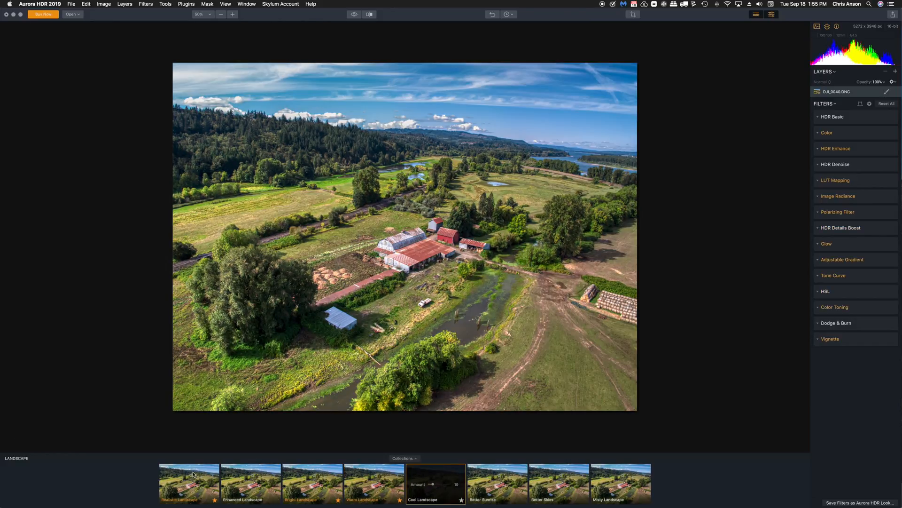
Step: Apply the Realistic Landscape look and switch to the Favorite looks collection
{"action": "left_click", "coordinate": [193, 474]}
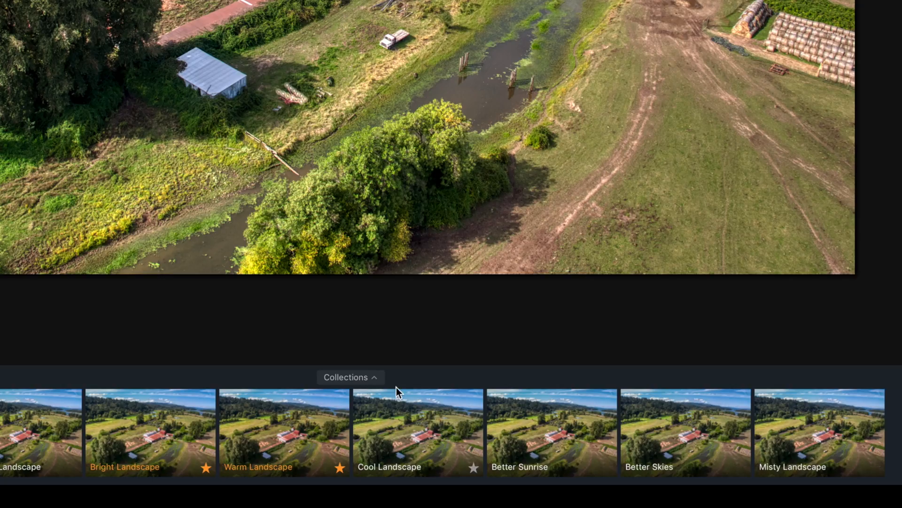
{"action": "left_click", "coordinate": [370, 377]}
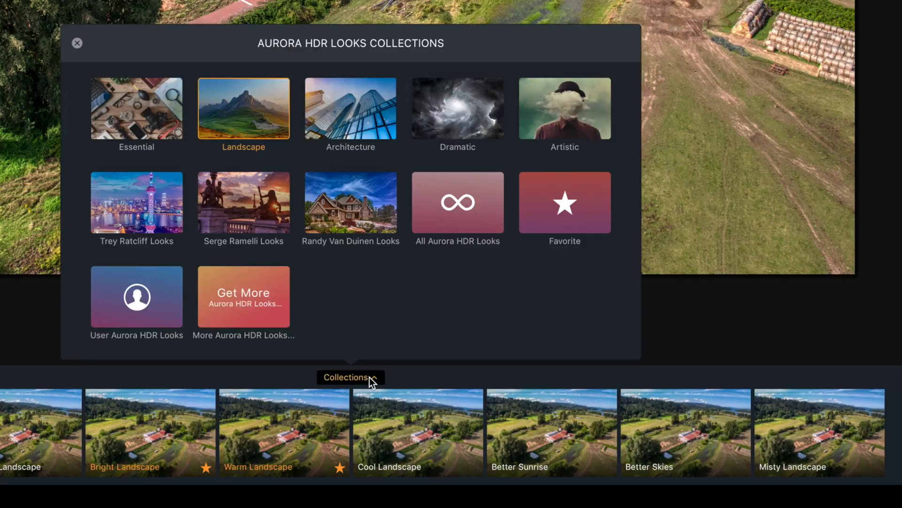
{"action": "left_click", "coordinate": [582, 207]}
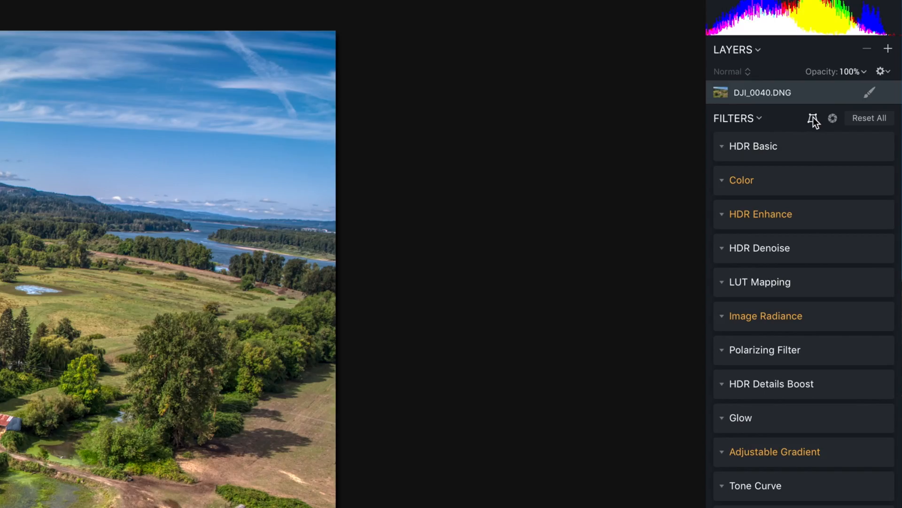
Step: Straighten the horizon with a Transform rotation of -32 and scale the image up to fill the empty corners
{"action": "left_click", "coordinate": [814, 117]}
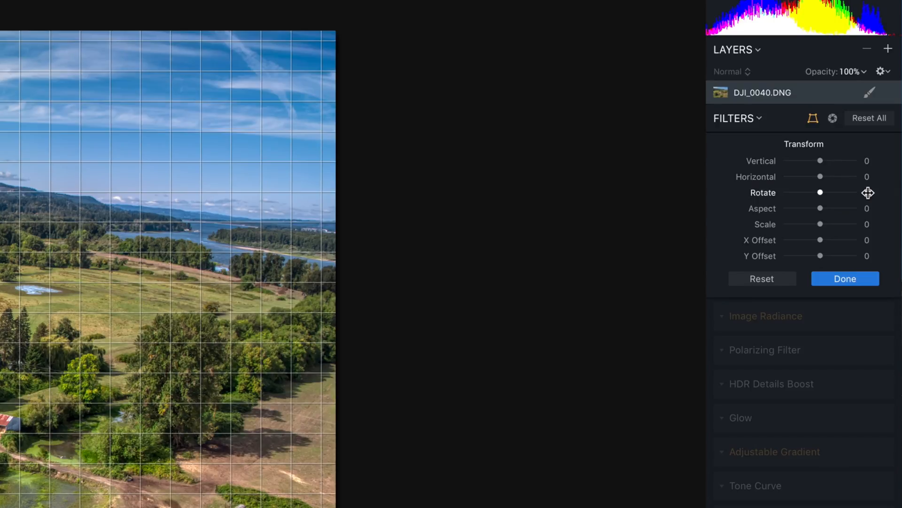
{"action": "left_click_drag", "start_coordinate": [868, 193], "coordinate": [866, 193]}
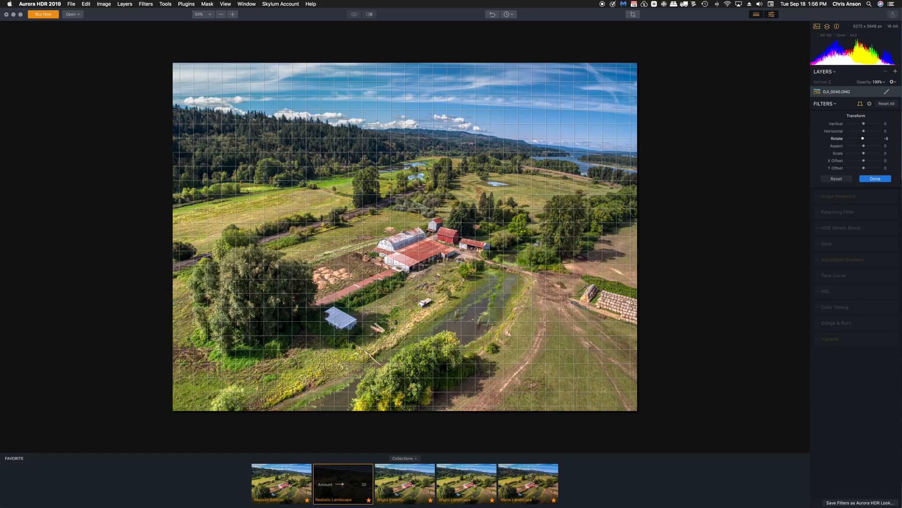
{"action": "left_click_drag", "start_coordinate": [863, 138], "coordinate": [858, 139]}
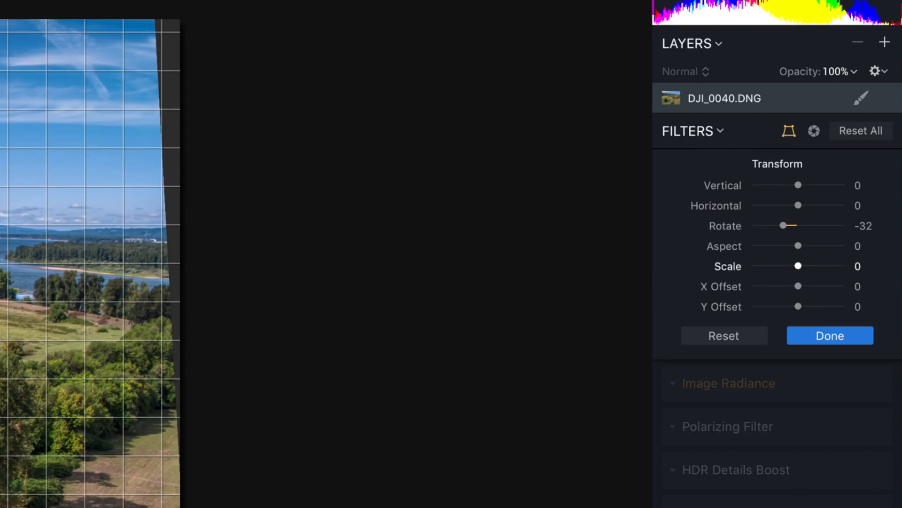
{"action": "left_click_drag", "start_coordinate": [858, 266], "coordinate": [863, 266]}
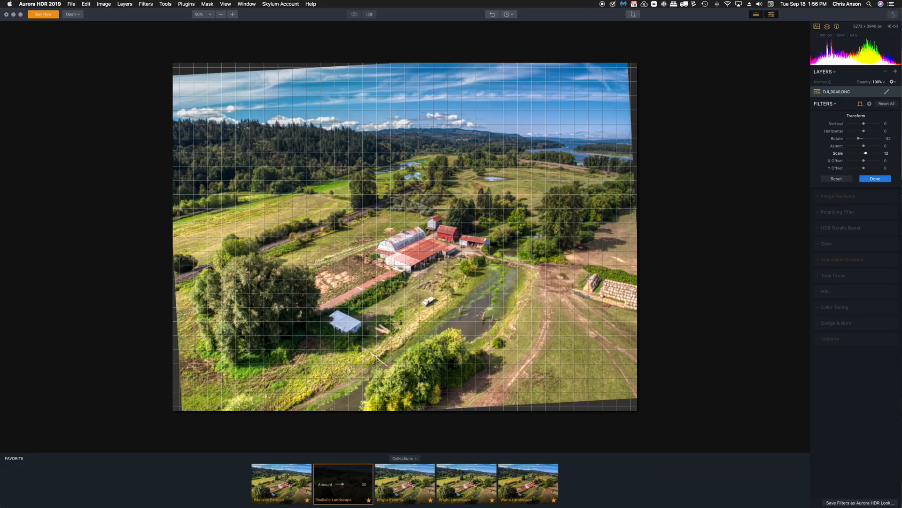
{"action": "left_click_drag", "start_coordinate": [865, 154], "coordinate": [872, 153]}
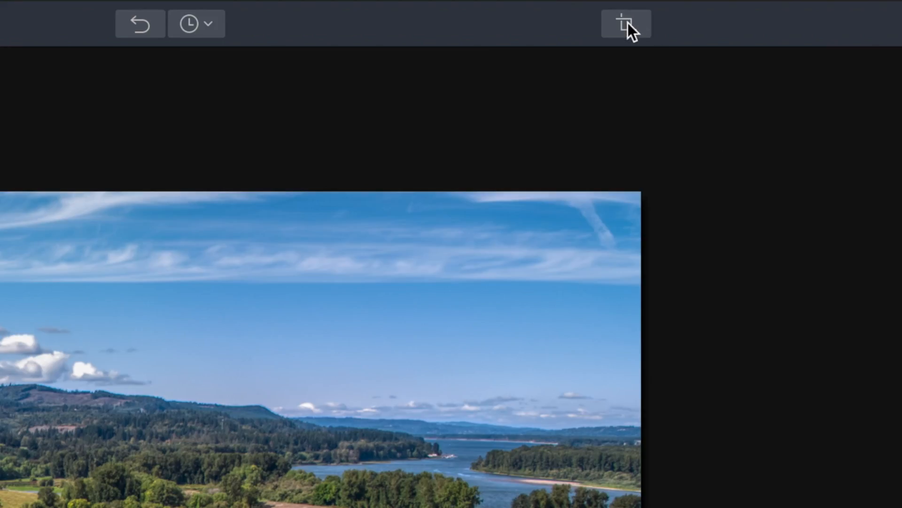
Step: Crop the photo with the Free aspect, trimming a strip off its right and bottom edges, and apply the crop
{"action": "left_click", "coordinate": [627, 22]}
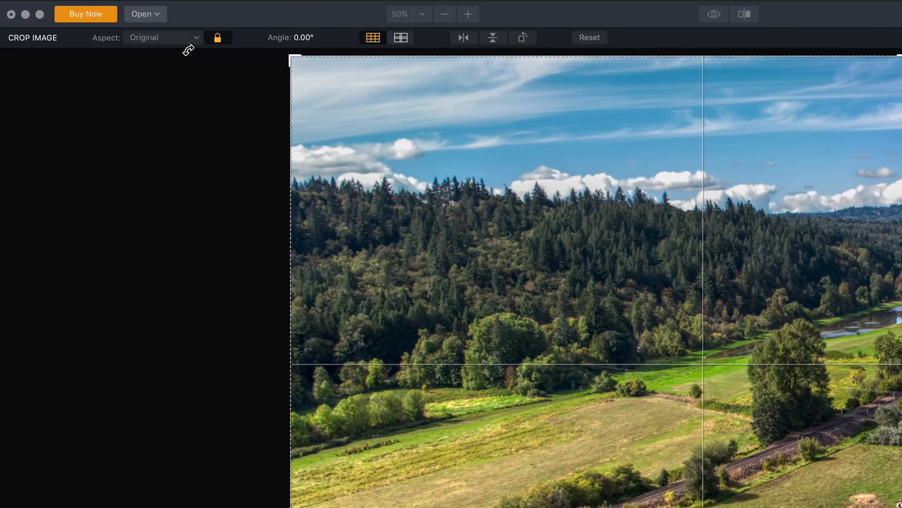
{"action": "left_click", "coordinate": [179, 36]}
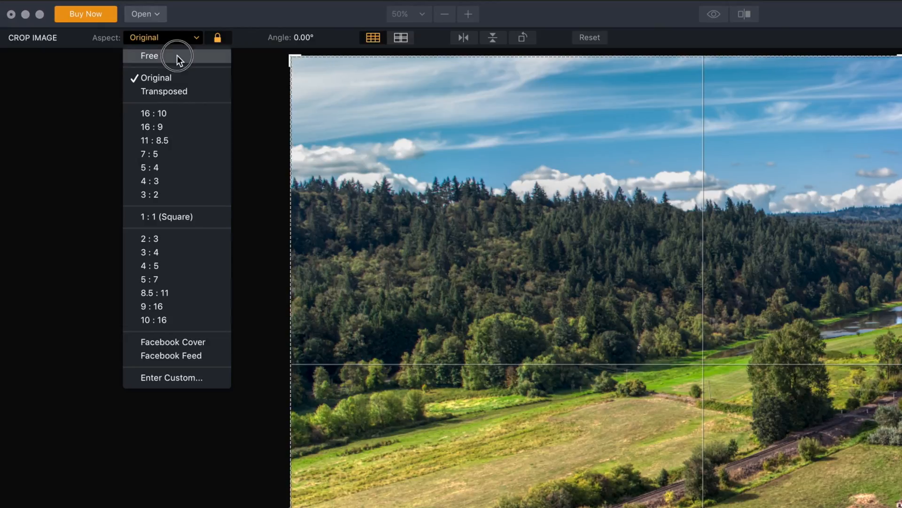
{"action": "left_click", "coordinate": [177, 55]}
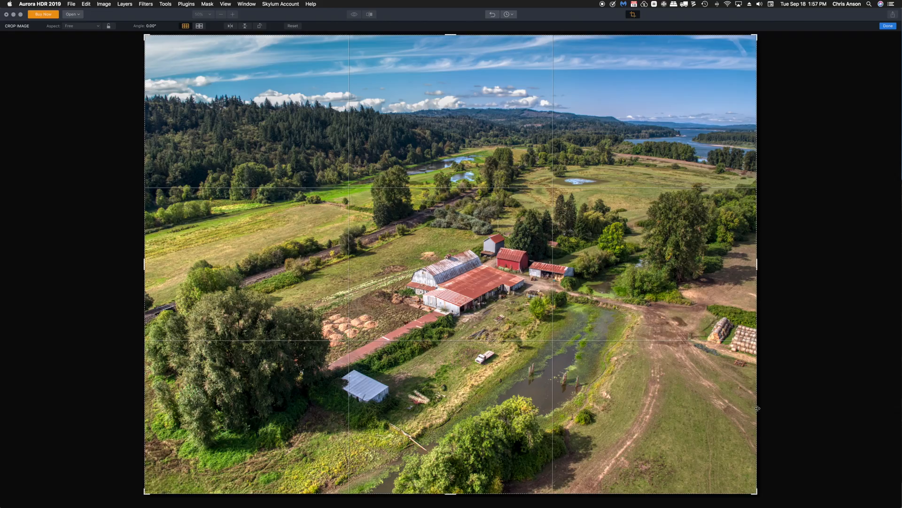
{"action": "left_click_drag", "start_coordinate": [758, 409], "coordinate": [731, 408]}
{"action": "left_click_drag", "start_coordinate": [306, 492], "coordinate": [306, 475]}
{"action": "left_click", "coordinate": [878, 35]}
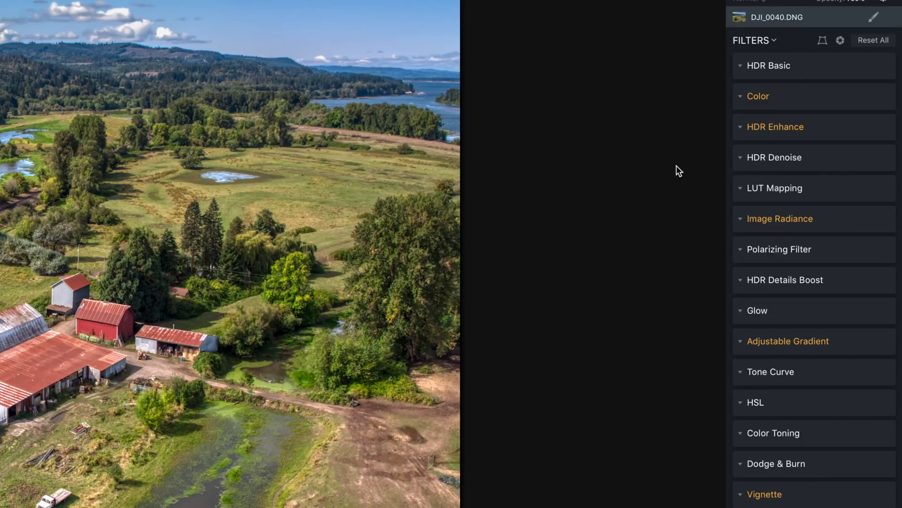
Step: Try the Color filter's saturation at both extremes, 100 and -100
{"action": "left_click", "coordinate": [762, 94]}
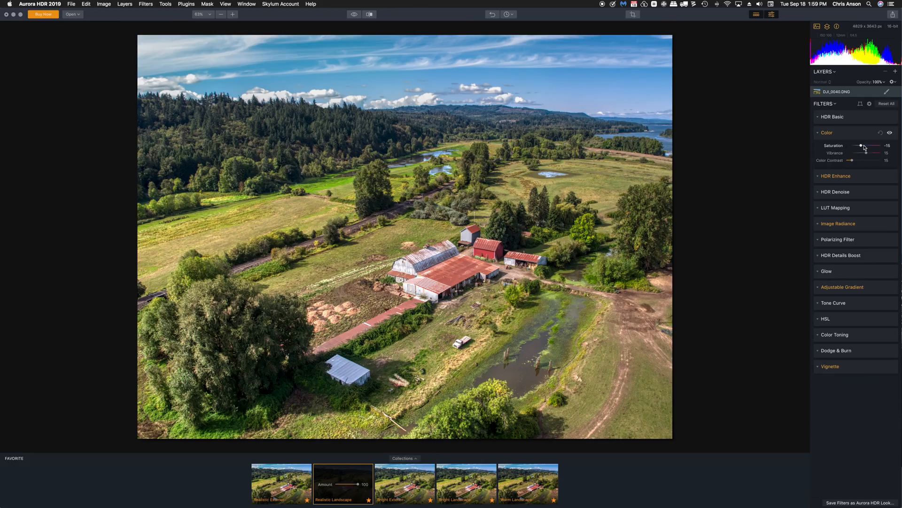
{"action": "left_click_drag", "start_coordinate": [825, 121], "coordinate": [884, 146]}
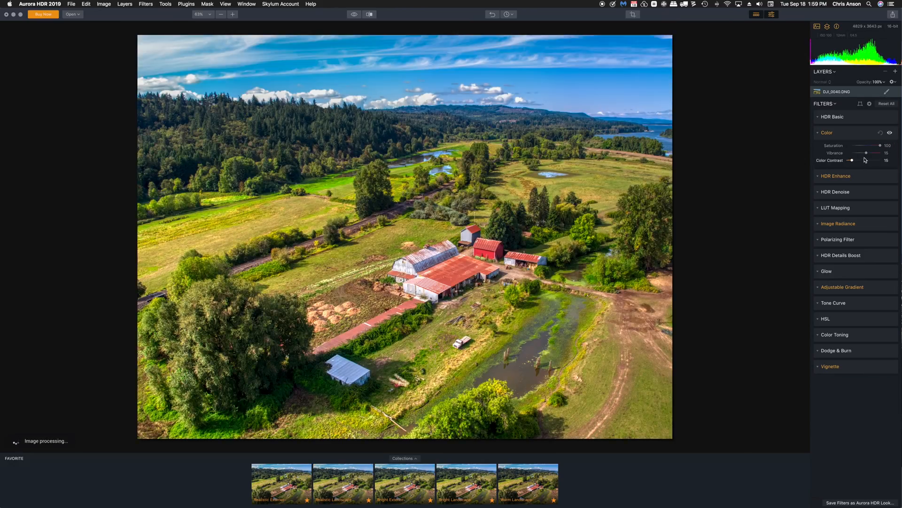
{"action": "left_click_drag", "start_coordinate": [881, 146], "coordinate": [831, 147]}
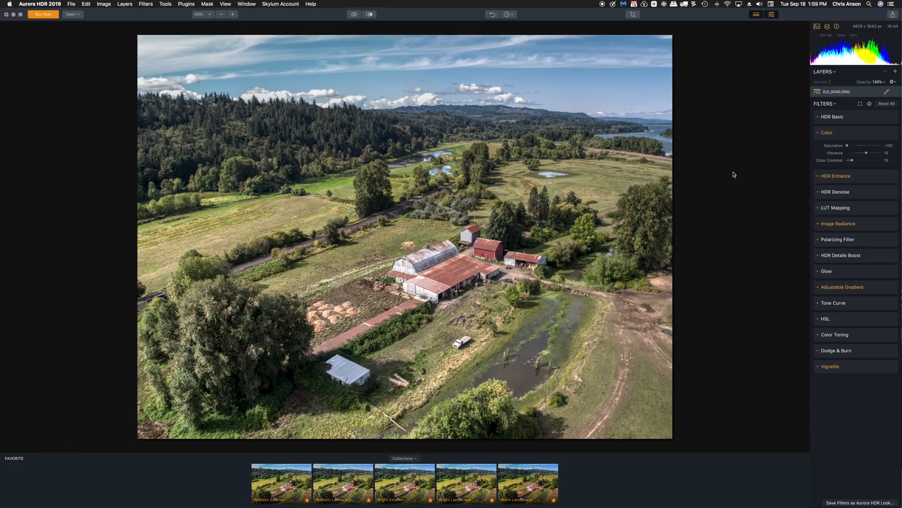
Step: Fine-tune the Color filter with saturation 4 and vibrance 11, trying vibrance at 100 first, and lower the color contrast
{"action": "left_click_drag", "start_coordinate": [847, 146], "coordinate": [864, 146]}
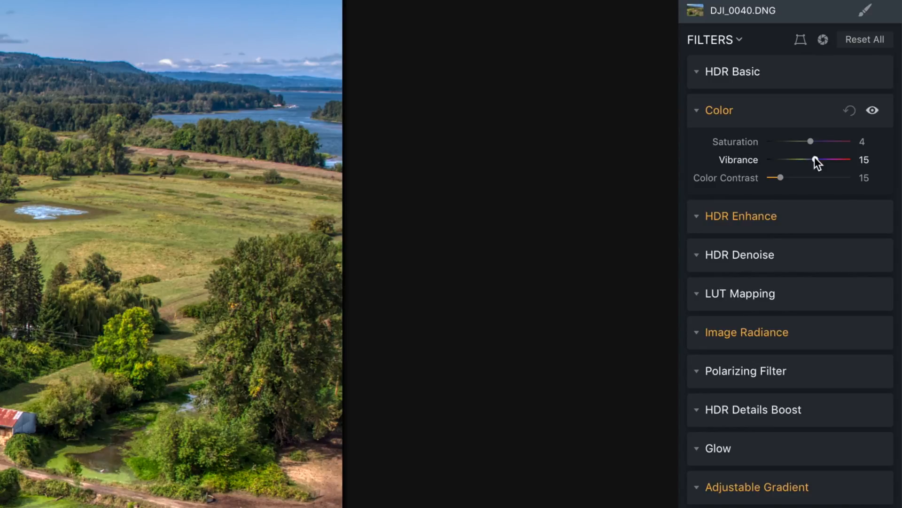
{"action": "left_click_drag", "start_coordinate": [817, 161], "coordinate": [882, 154]}
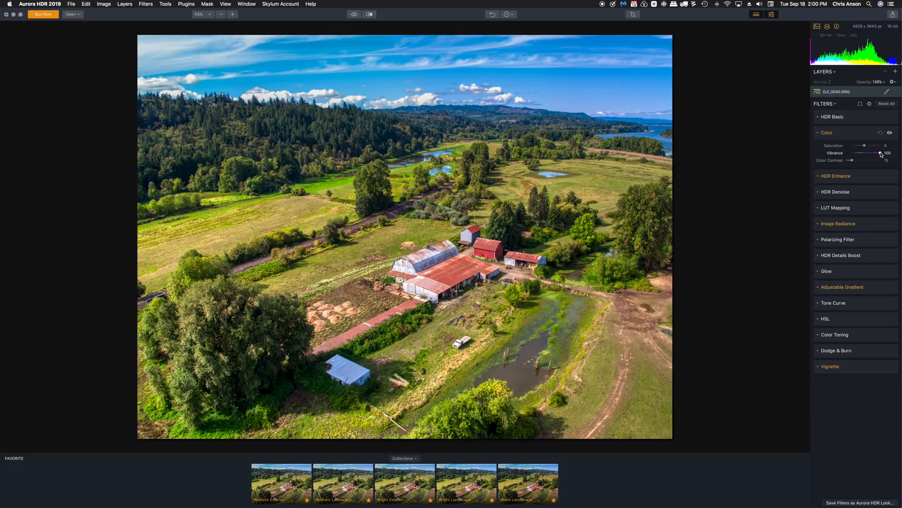
{"action": "mouse_move", "coordinate": [882, 154]}
{"action": "left_mouse_down"}
{"action": "mouse_move", "coordinate": [846, 157]}
{"action": "mouse_move", "coordinate": [864, 154]}
{"action": "left_mouse_up"}
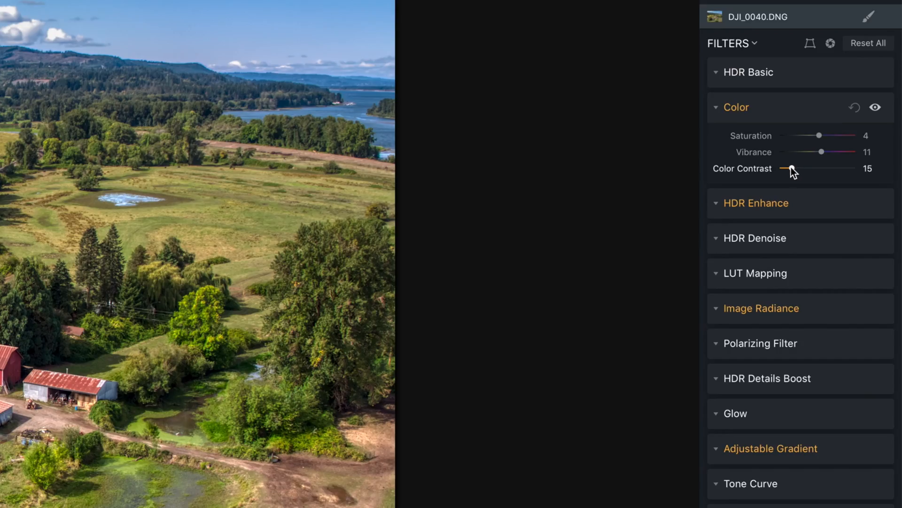
{"action": "mouse_move", "coordinate": [792, 168]}
{"action": "left_mouse_down"}
{"action": "mouse_move", "coordinate": [872, 174]}
{"action": "mouse_move", "coordinate": [780, 176]}
{"action": "left_mouse_up"}
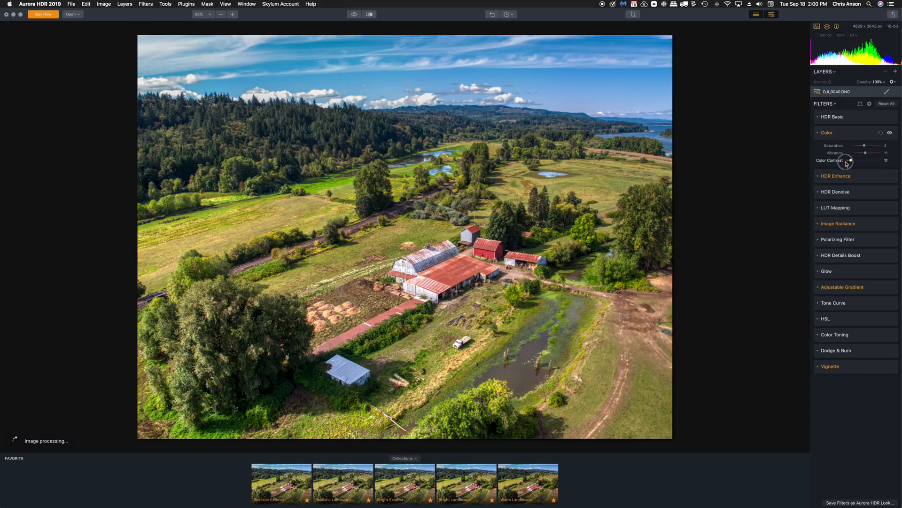
{"action": "left_click_drag", "start_coordinate": [847, 163], "coordinate": [843, 164]}
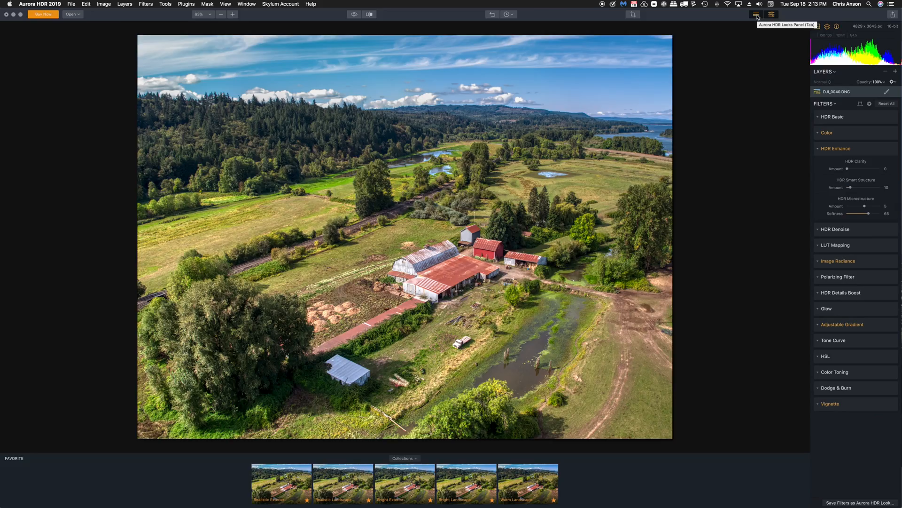
Step: Hide the looks strip and raise the HDR Clarity amount to 100 in the HDR Enhance filter, checking the barns up close
{"action": "left_click", "coordinate": [757, 14]}
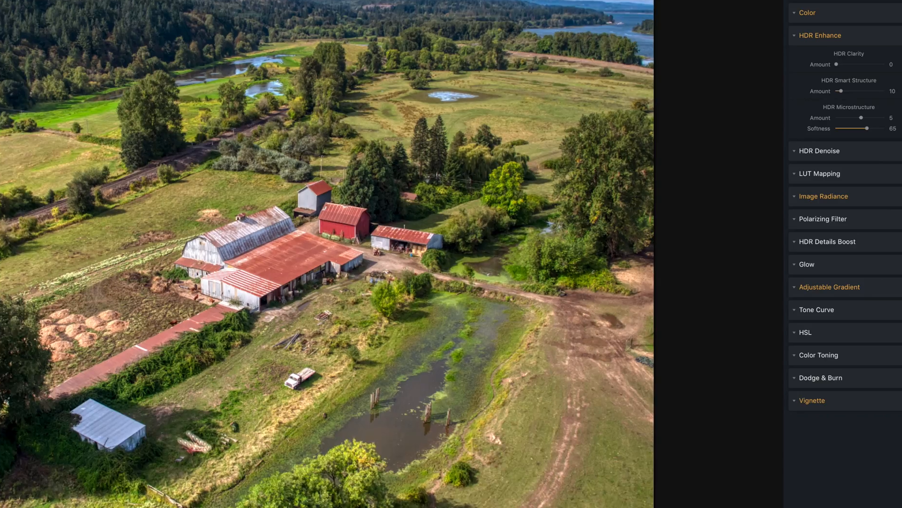
{"action": "key", "text": "super+equal"}
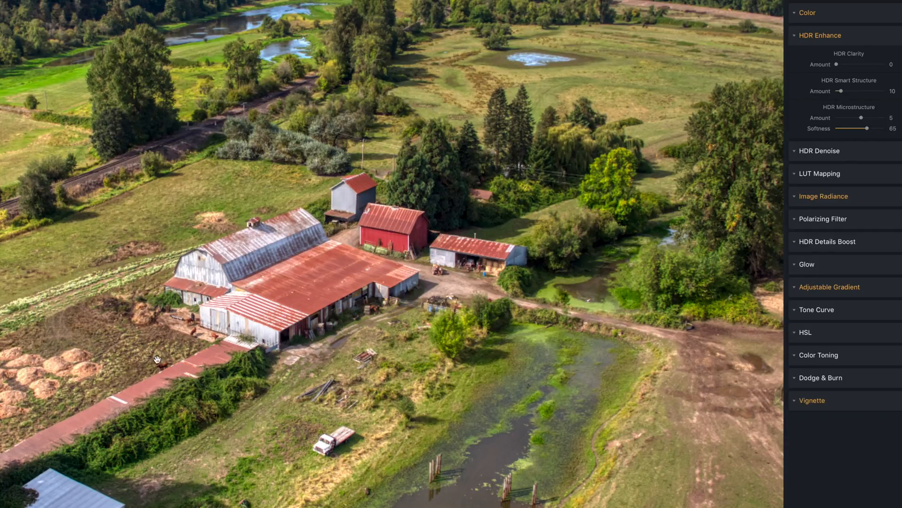
{"action": "left_click_drag", "start_coordinate": [837, 64], "coordinate": [885, 64]}
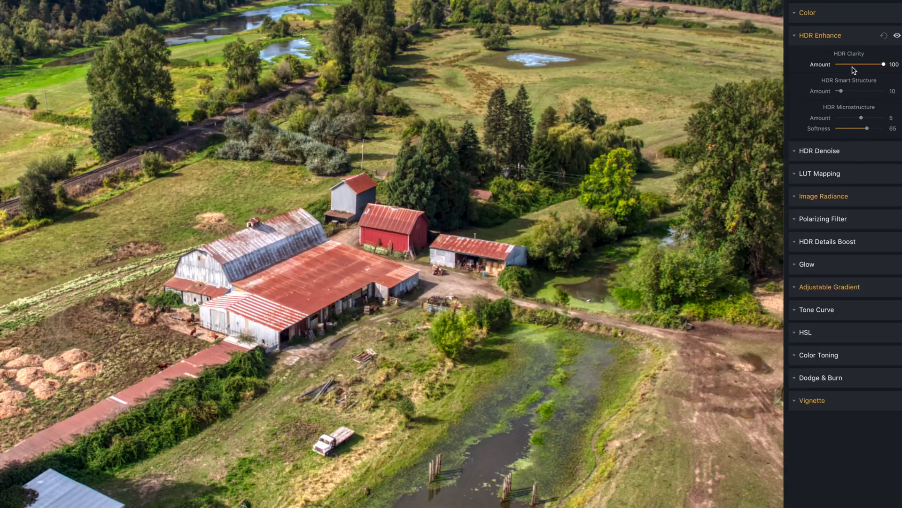